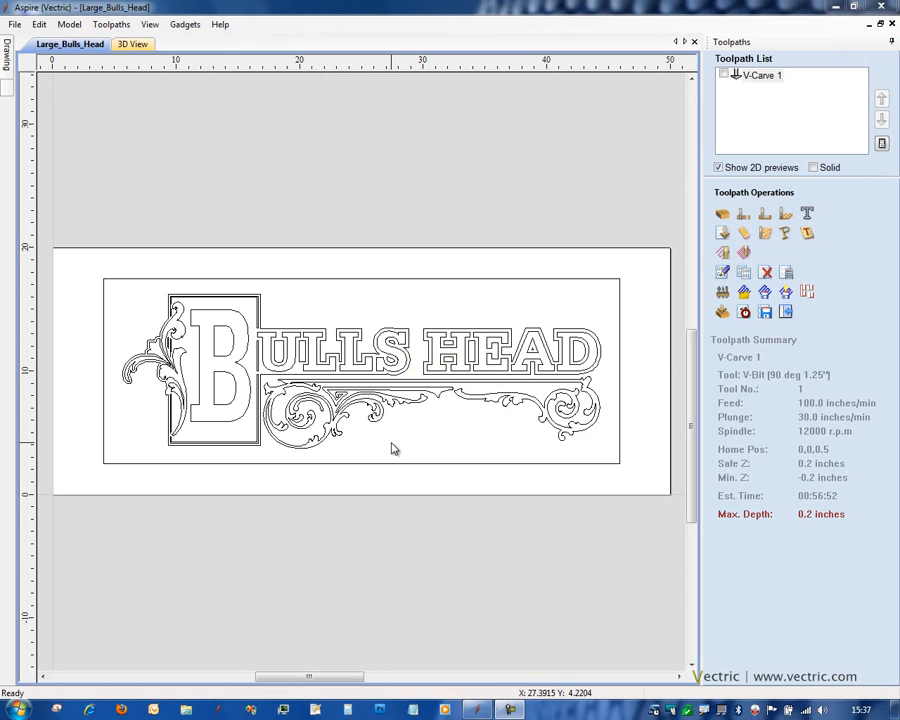
Open the tool database, expand the imperial End Mills group and display the settings of End Mill (0.25 inch).
left_click(115, 24)
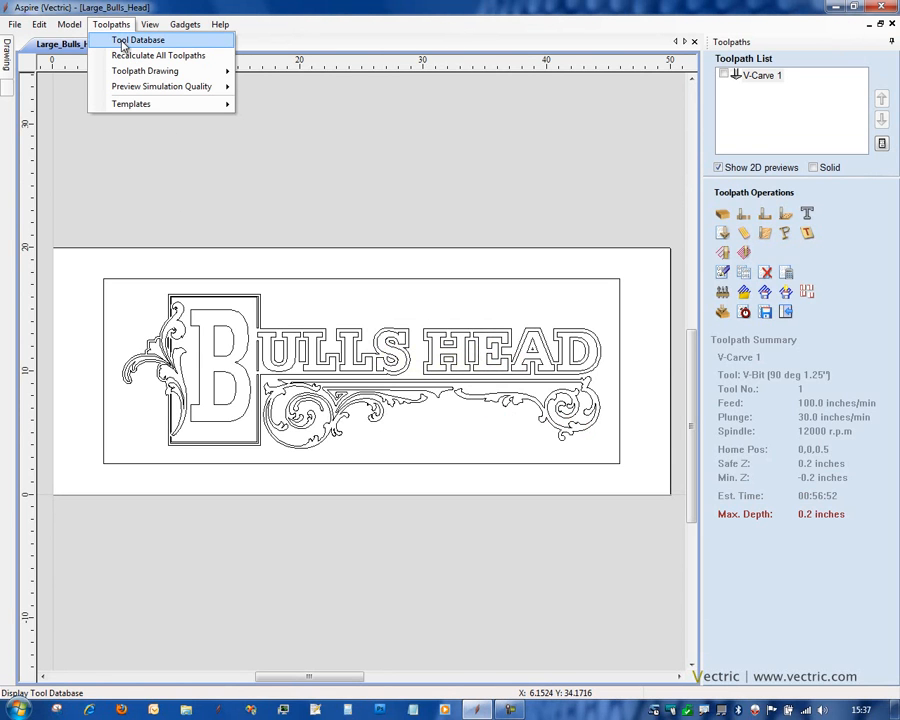
left_click(400, 185)
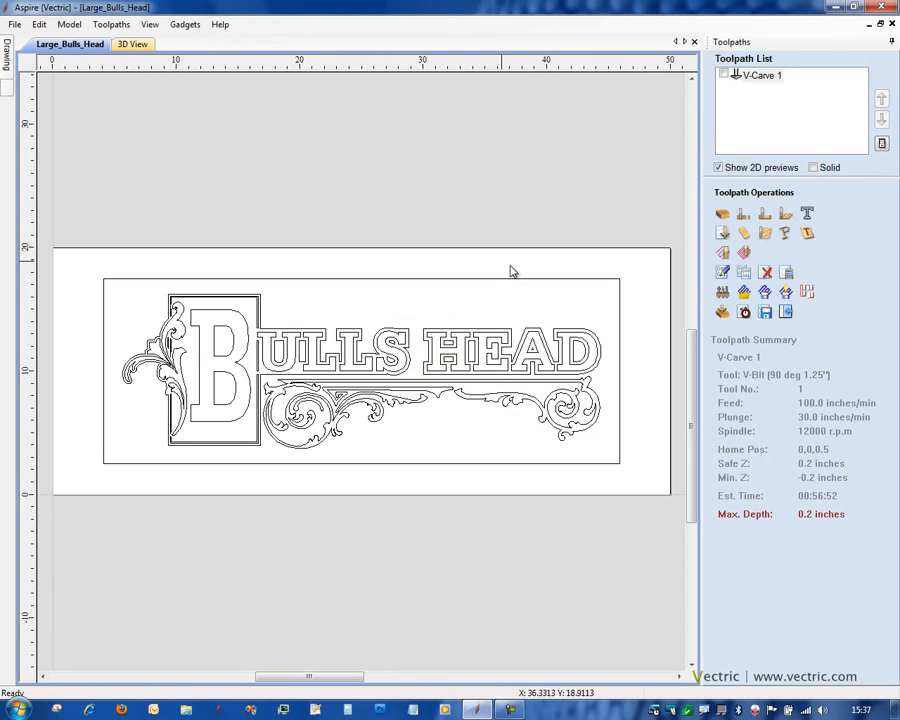
left_click(720, 292)
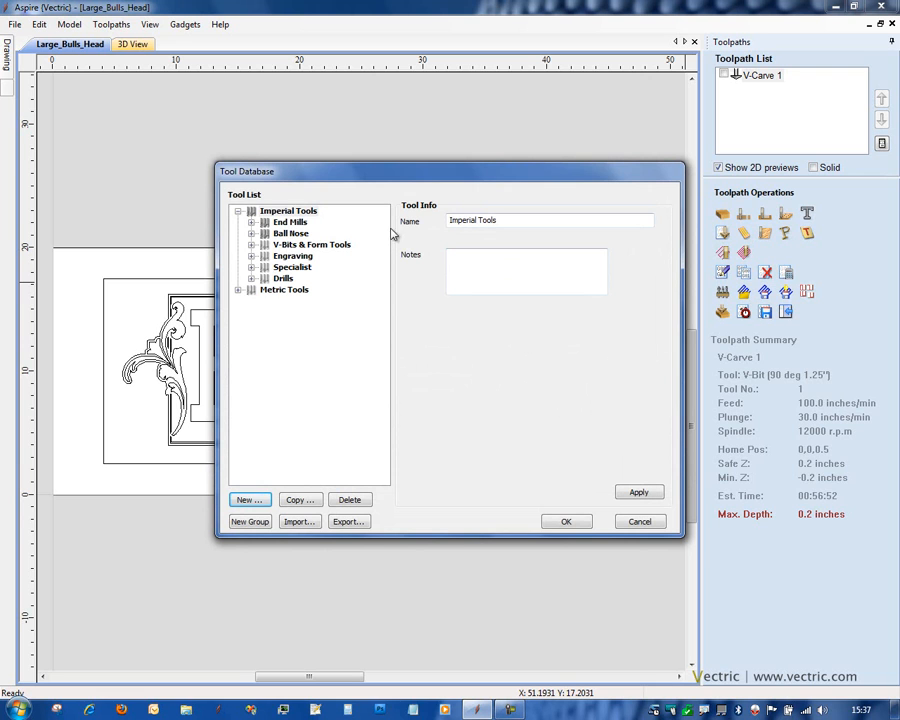
left_click(251, 222)
left_click(291, 234)
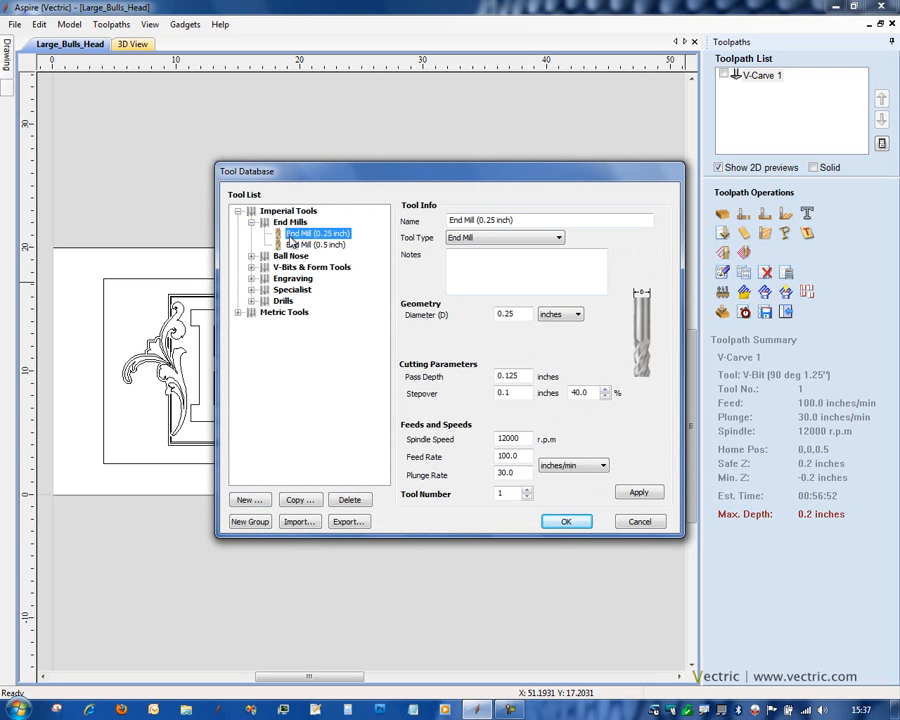
left_click(462, 260)
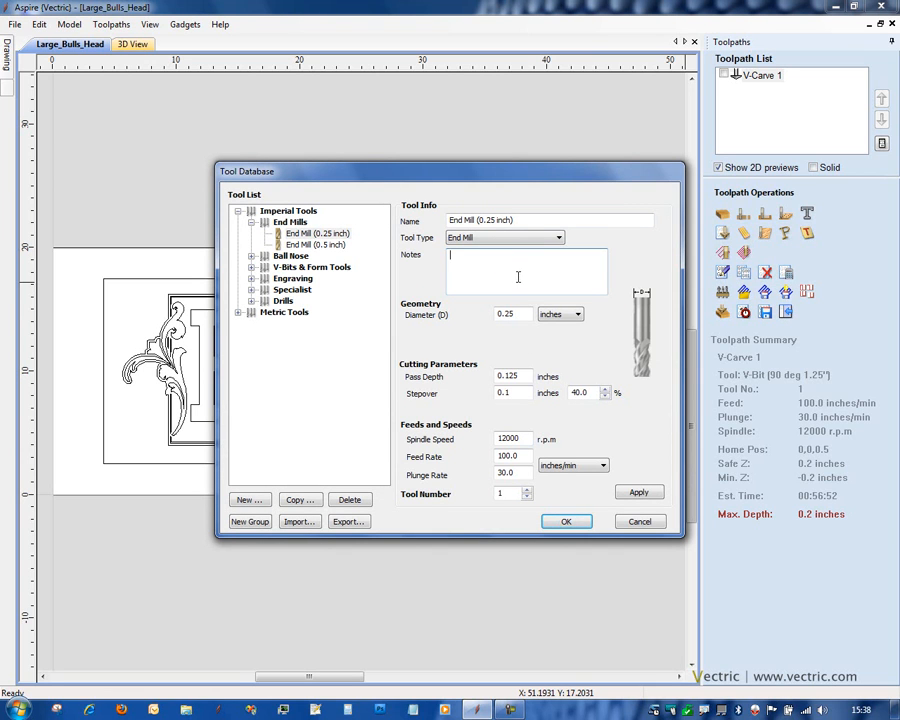
left_click(471, 287)
Expand the Ball Nose and V-Bits & Form Tools groups and look through the two end mills' settings.
left_click(251, 256)
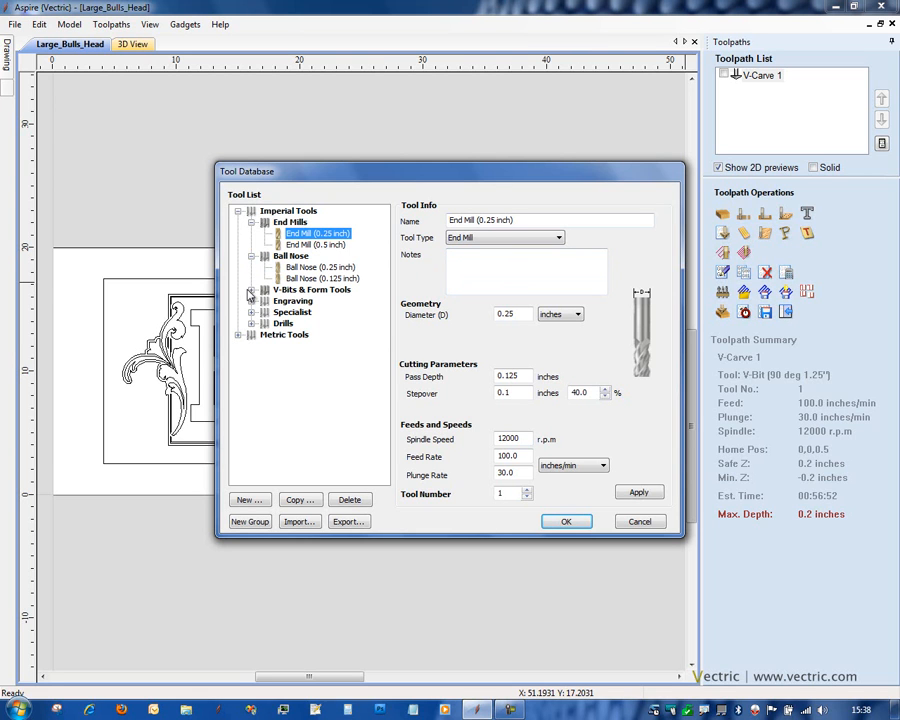
left_click(251, 290)
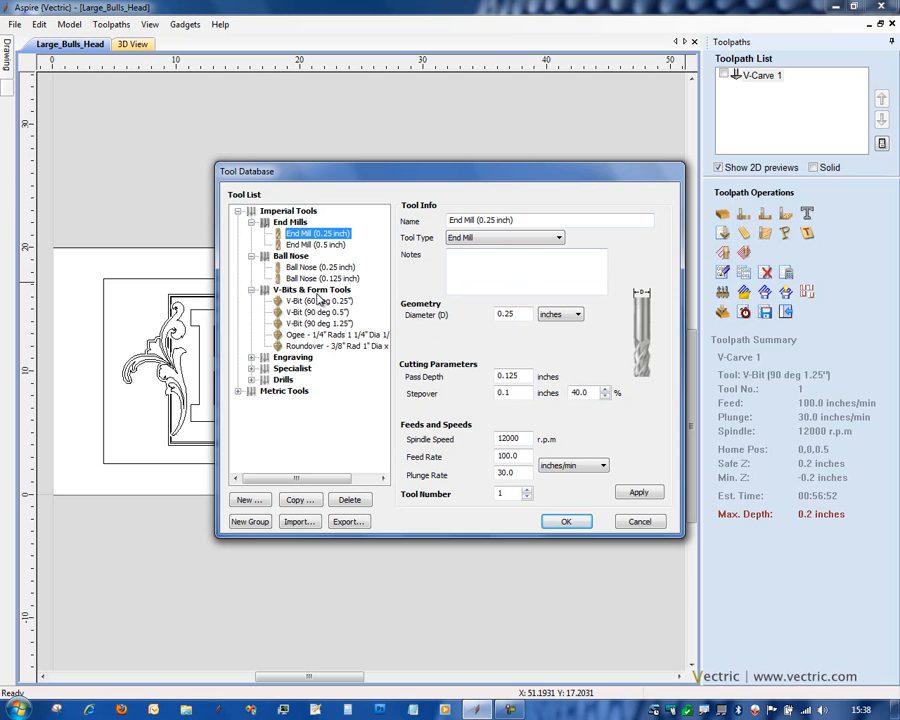
left_click(298, 244)
left_click(293, 233)
Create a new tool group named Soft Wood inside the imperial End Mills group.
left_click(299, 224)
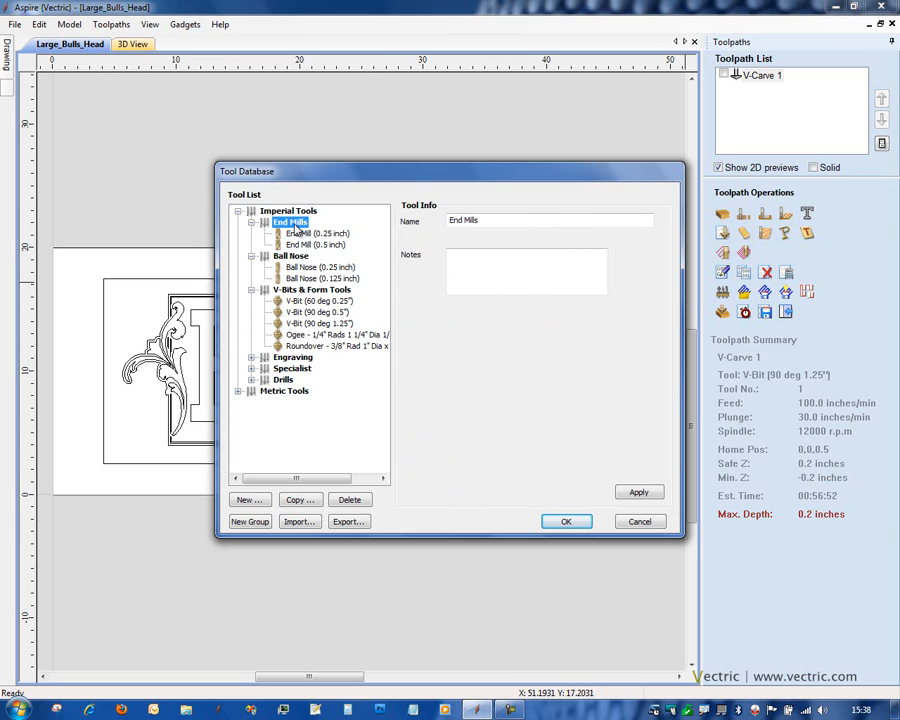
left_click(250, 522)
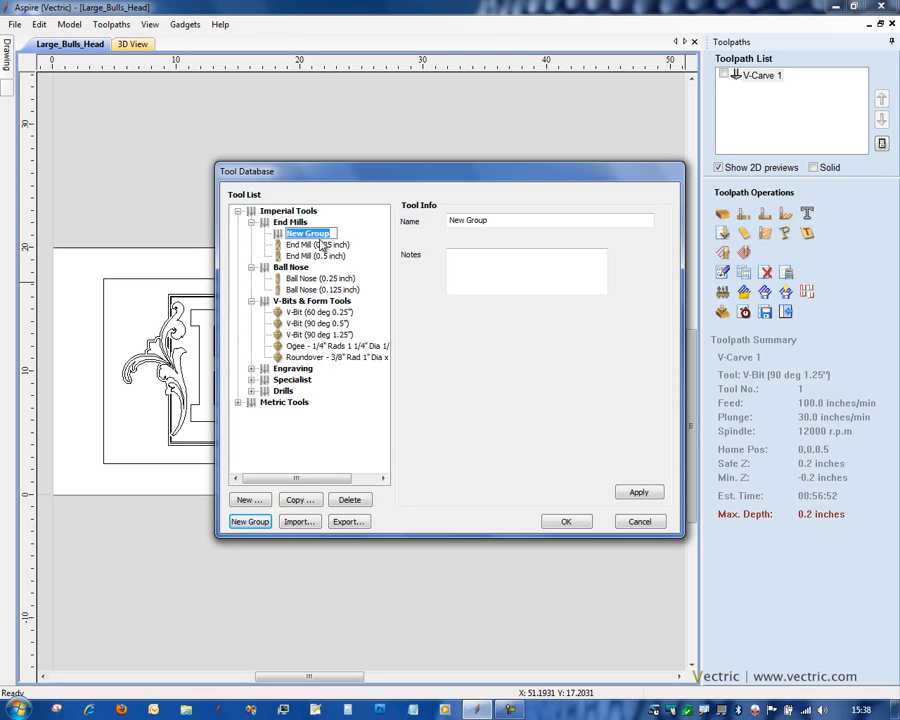
type("Soft Wood")
left_click(310, 255)
Create a second tool group named Hard Wood inside the imperial End Mills group.
left_click(290, 223)
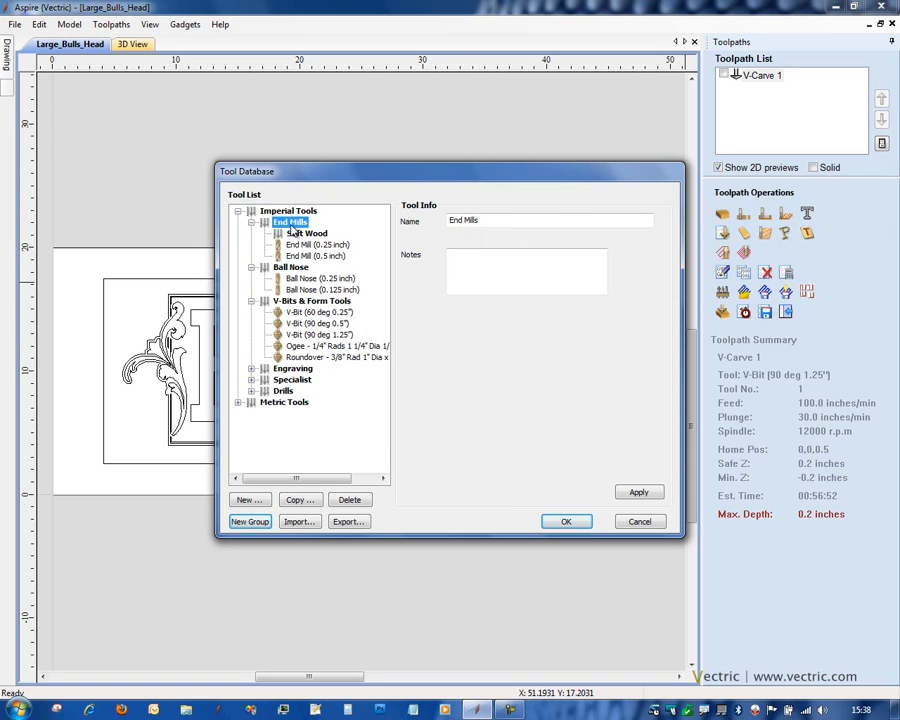
left_click(250, 521)
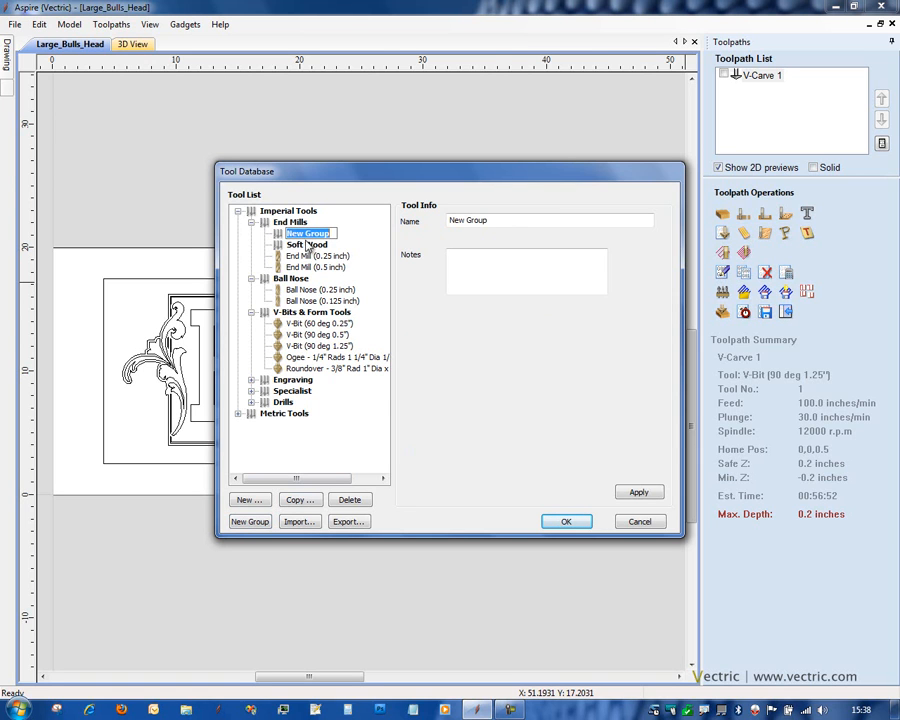
type("G")
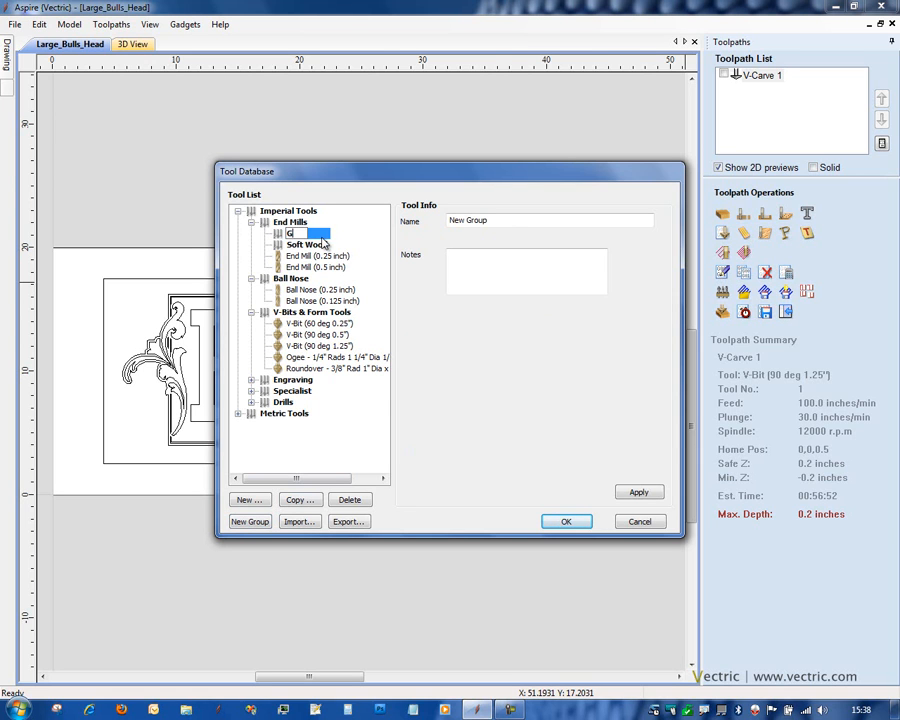
type("ard Wood")
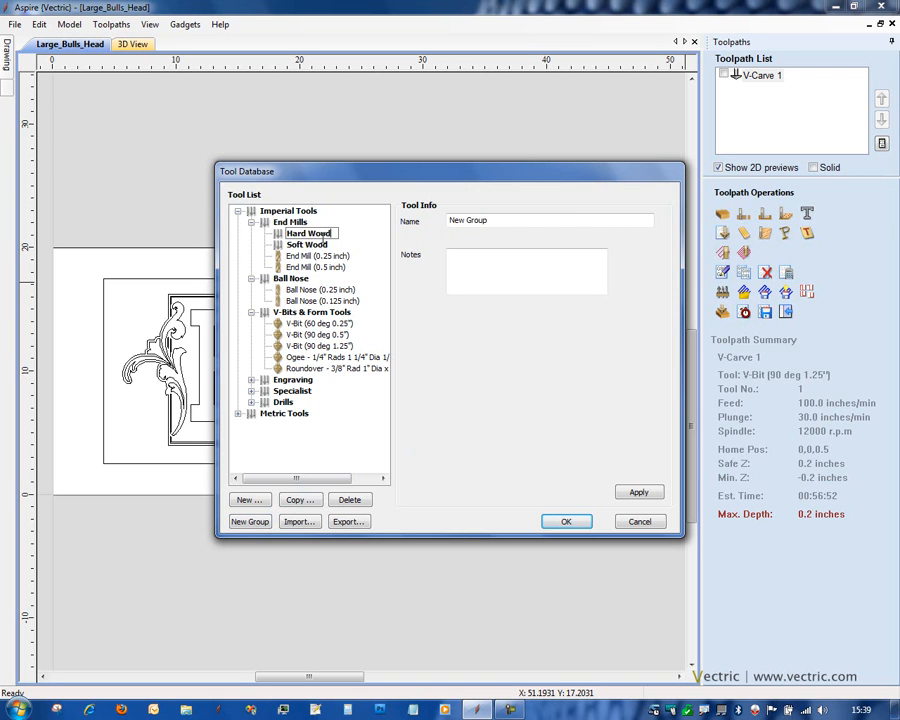
left_click(340, 267)
Move the 0.25 inch and 0.5 inch end mills into the Hard Wood group.
left_click(340, 257)
left_click(336, 267)
left_click(335, 257)
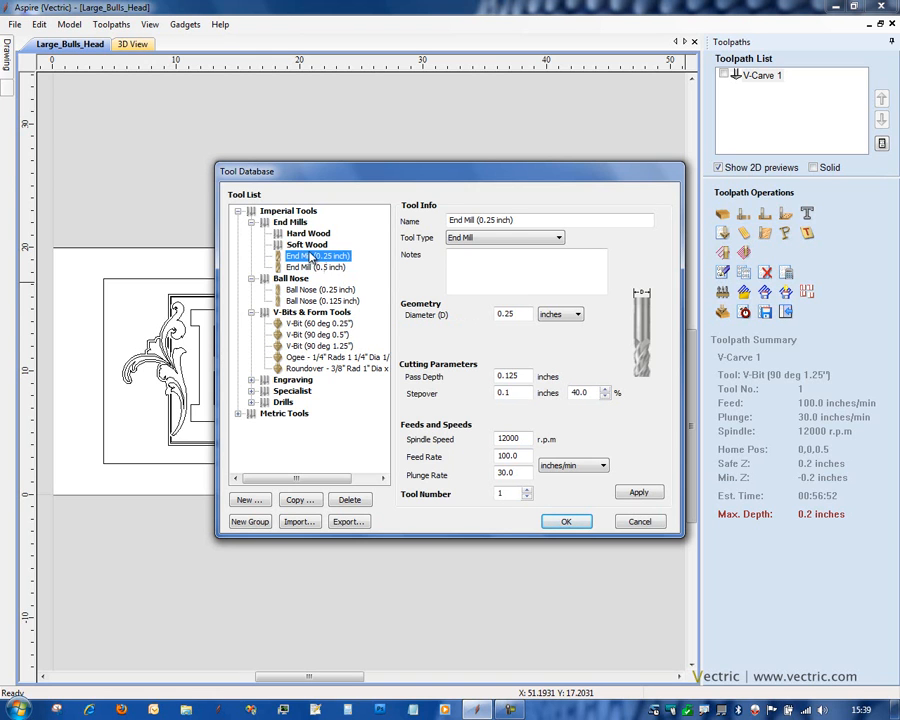
left_click(309, 235)
left_click_drag(309, 236, 318, 241)
left_click(310, 268)
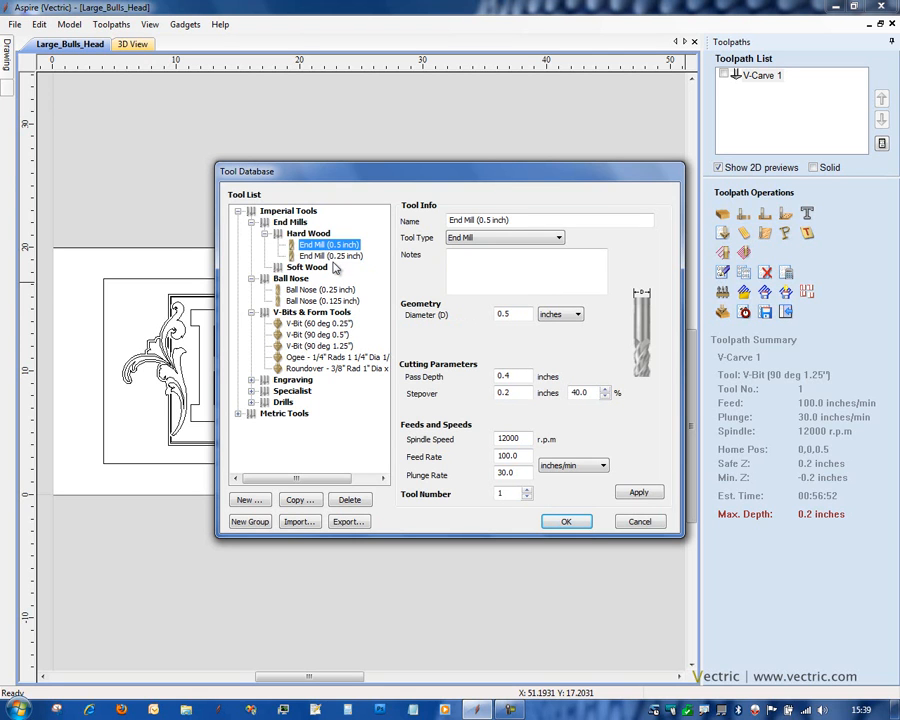
Duplicate the 0.25 inch end mill in the Hard Wood group and move the copy into the Soft Wood group.
left_click(332, 256)
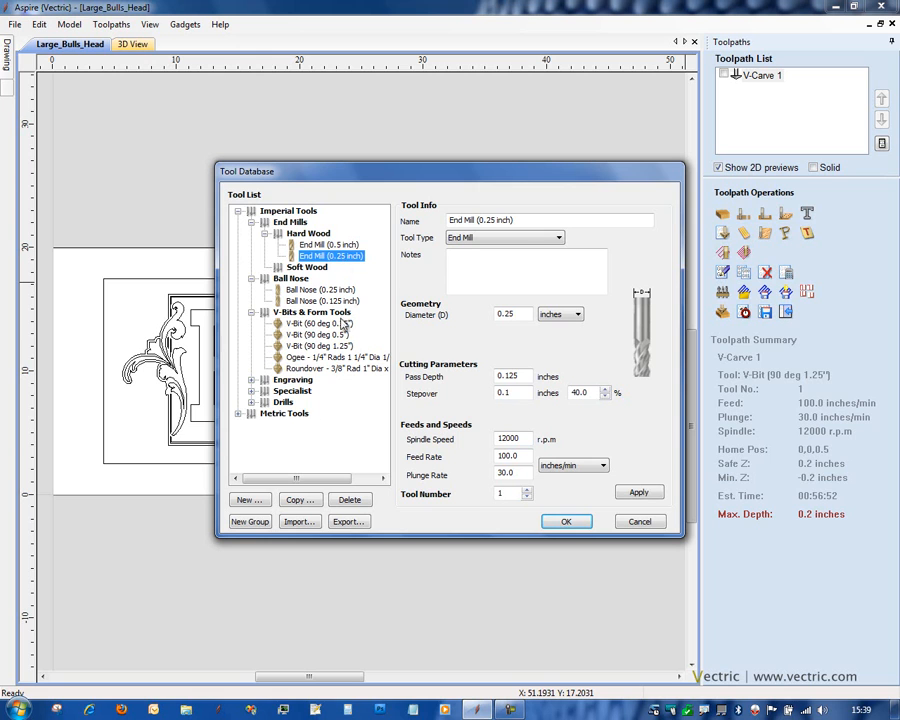
left_click(300, 500)
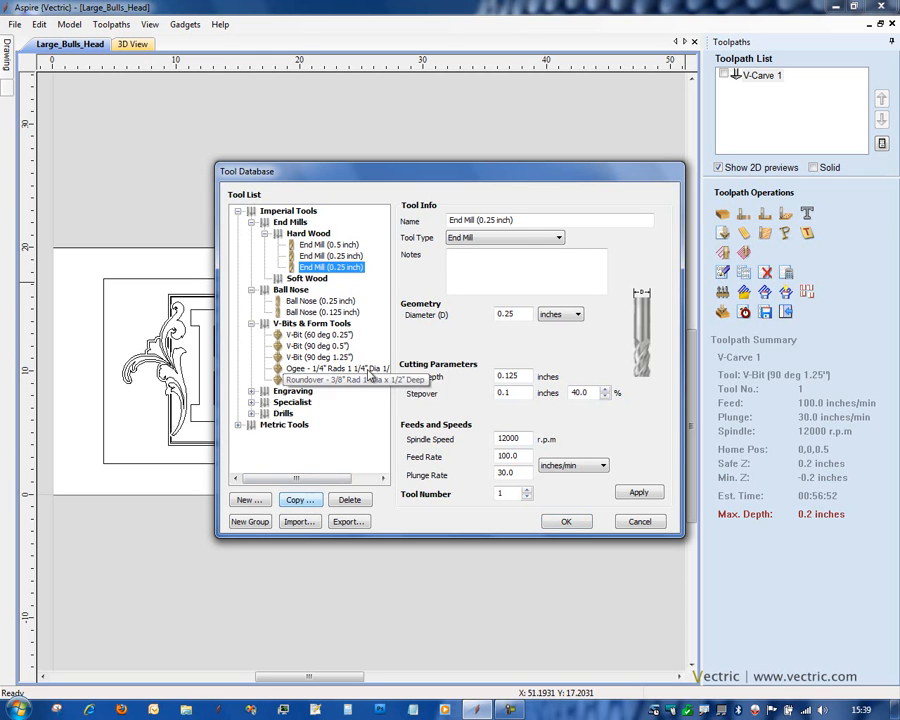
mouse_move(333, 272)
left_mouse_down()
mouse_move(316, 286)
mouse_move(326, 282)
left_mouse_up()
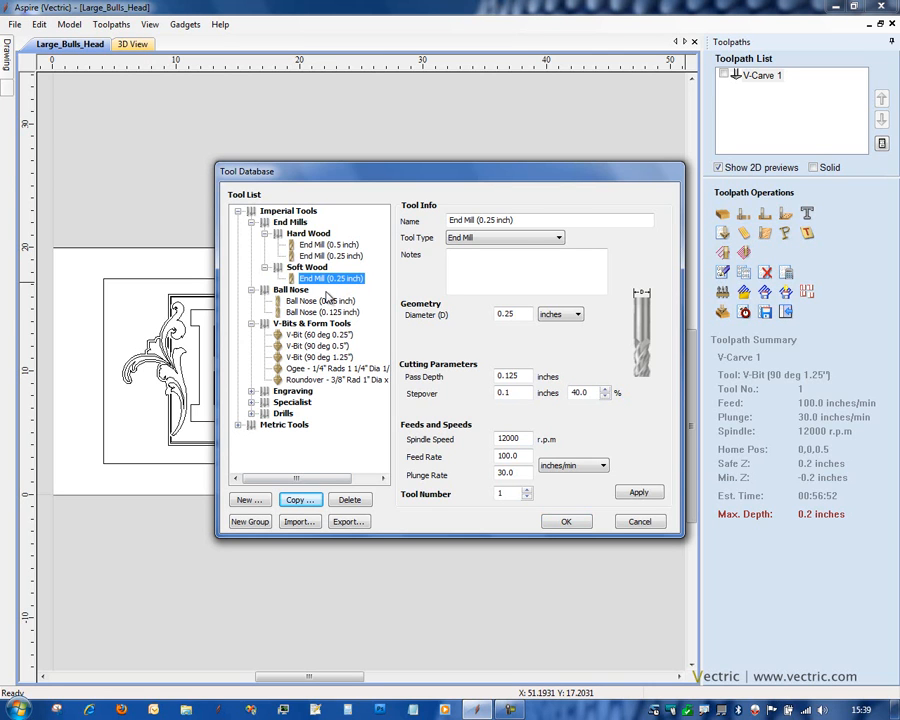
Set the Soft Wood 0.25 inch end mill's feed rate to 200 inches/min, apply it and close the tool database.
left_click(511, 456)
left_click_drag(503, 456, 505, 472)
type("2")
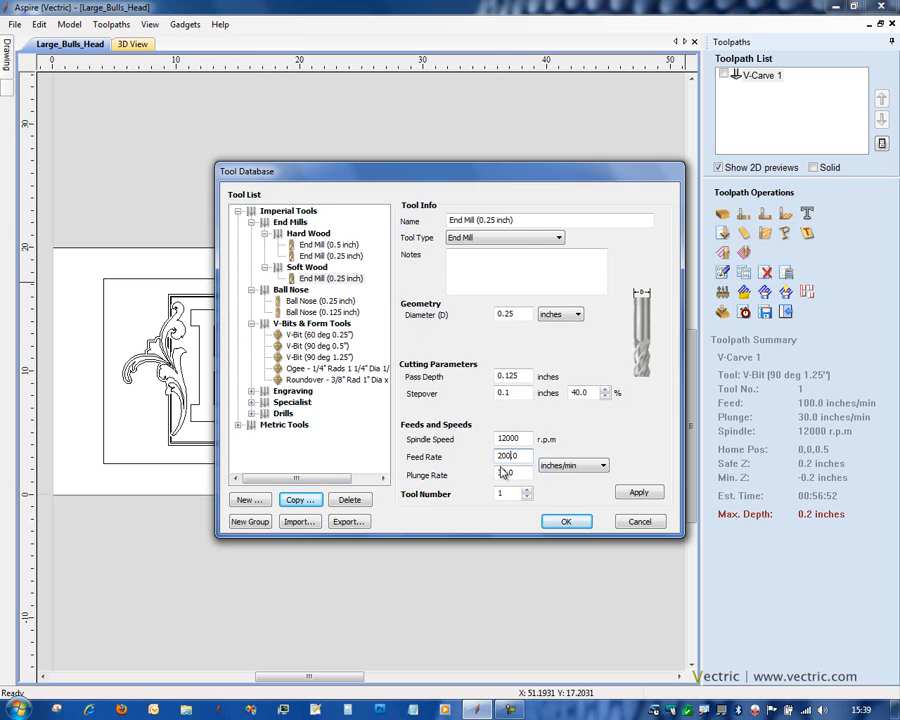
left_click(640, 492)
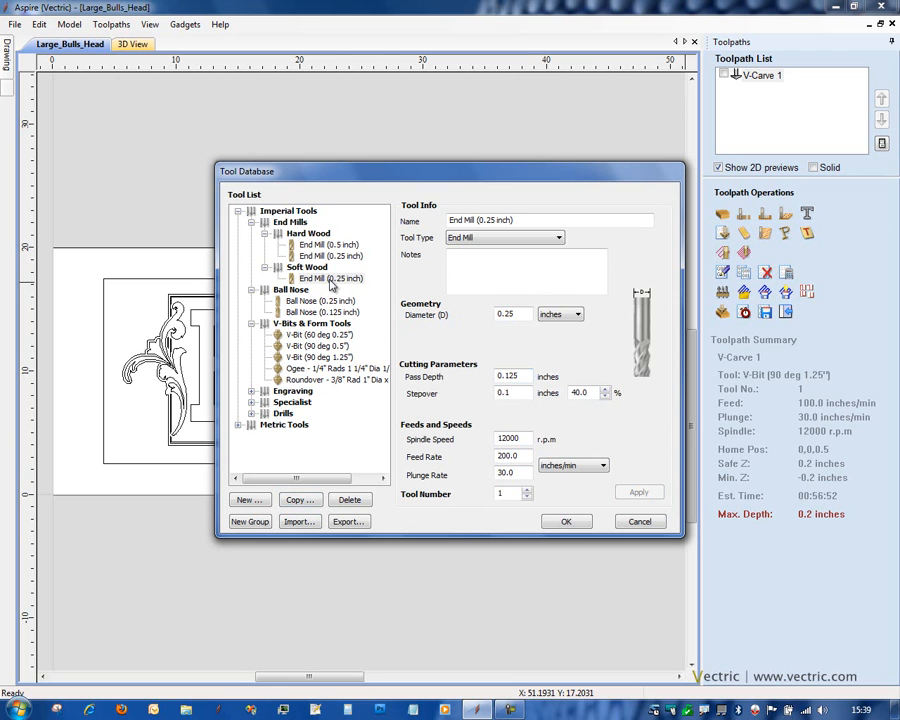
left_click(568, 522)
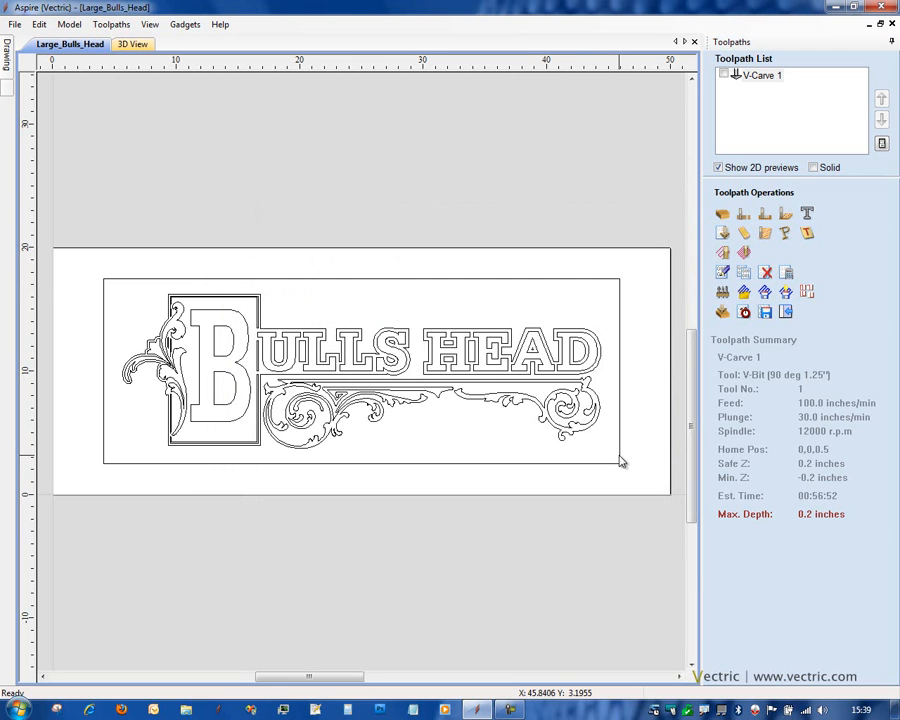
Start a 2D profile toolpath on the outer rectangle around the sign and assign the Soft Wood End Mill (0.25 inch).
left_click(620, 462)
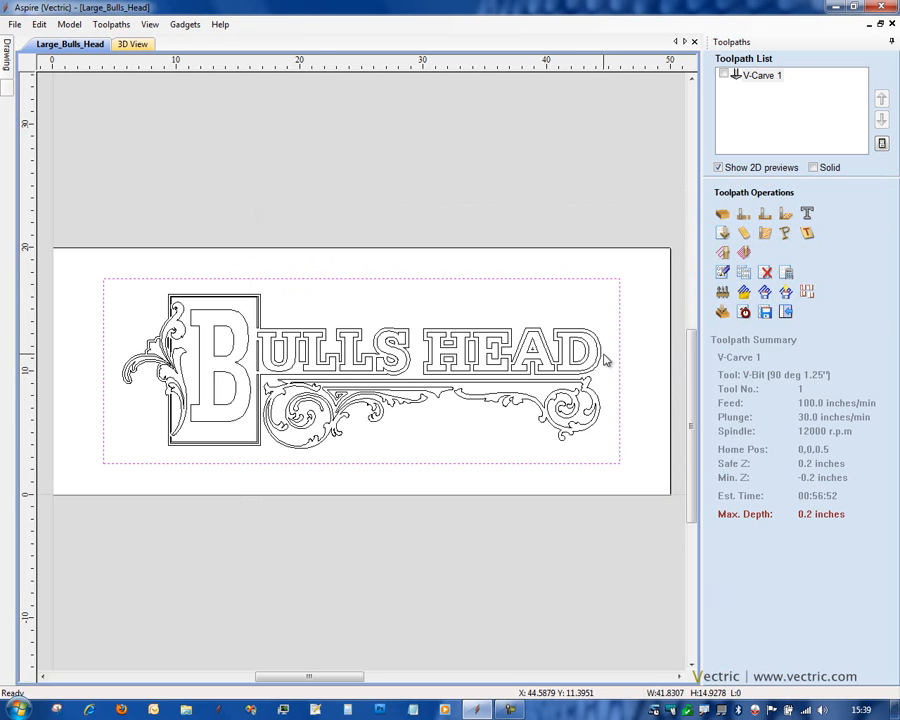
left_click(744, 216)
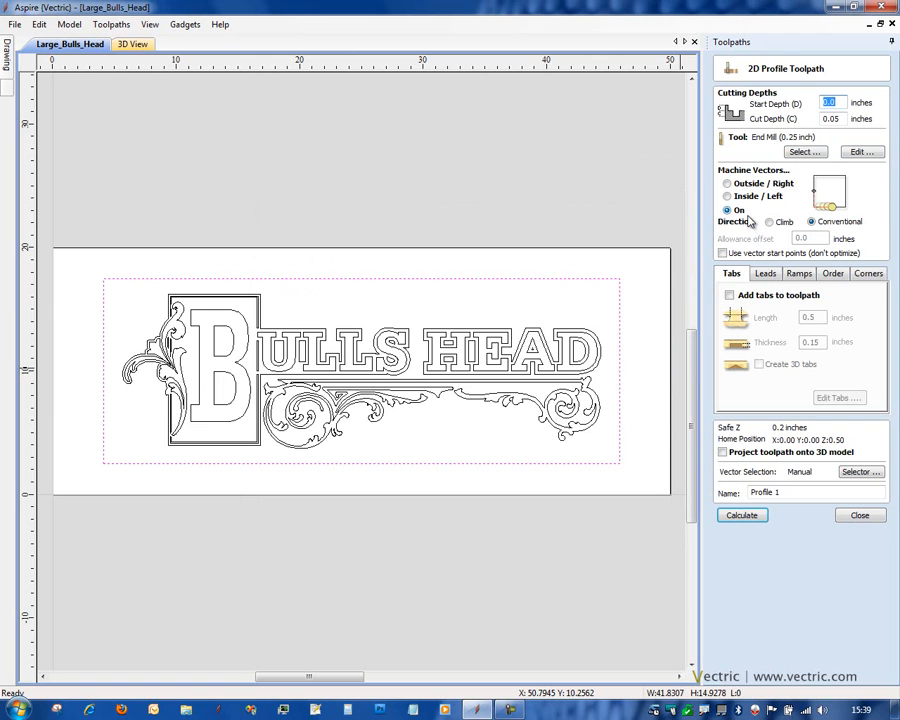
left_click(806, 153)
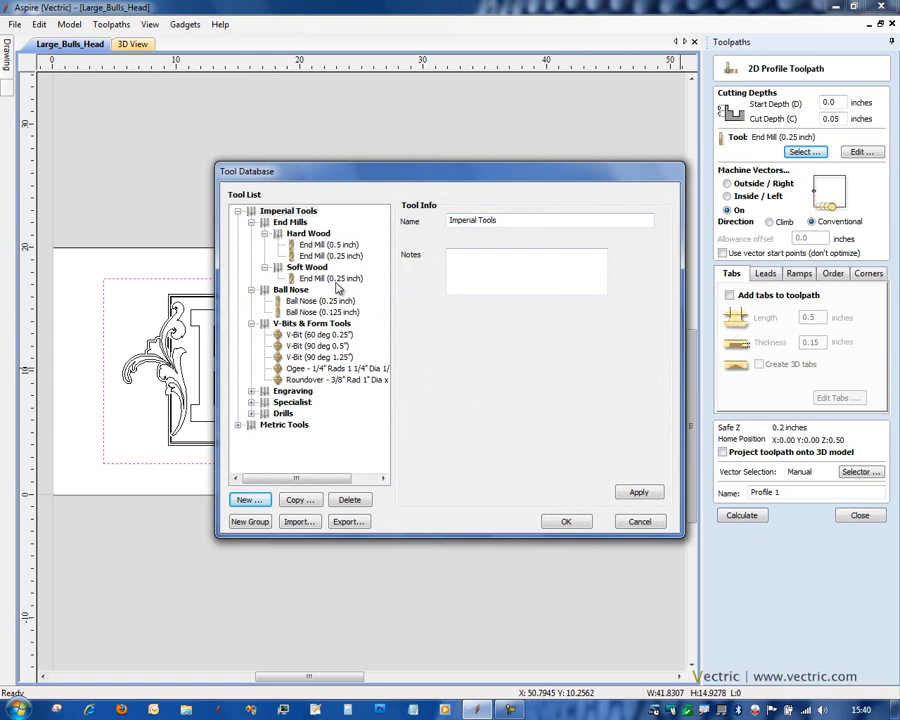
left_click(331, 279)
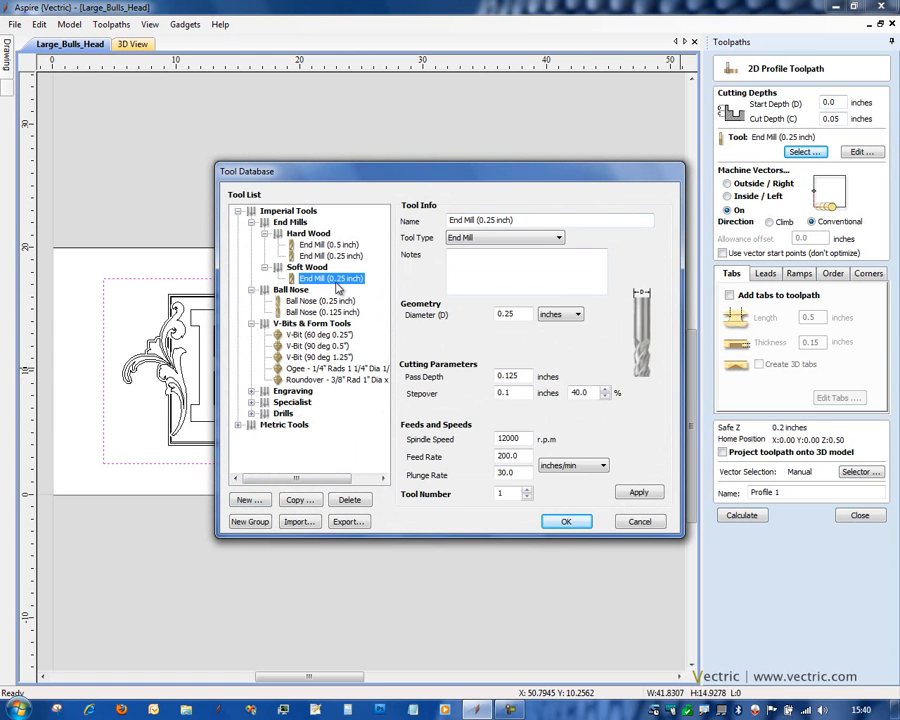
left_click(564, 522)
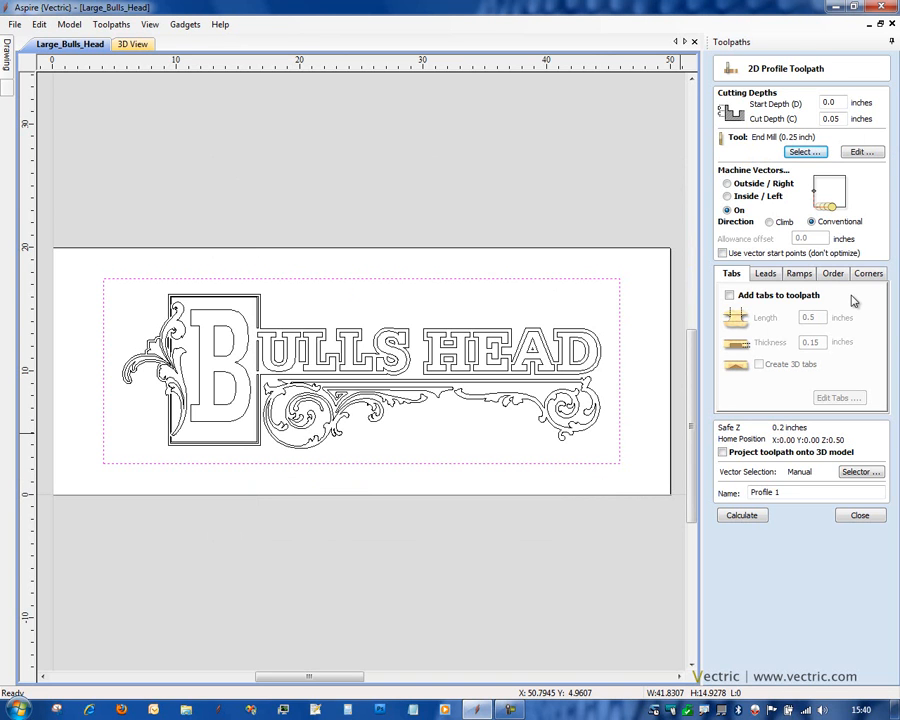
Review the profile toolpath's end mill parameters in the tool editor and close it without changes.
left_click(861, 151)
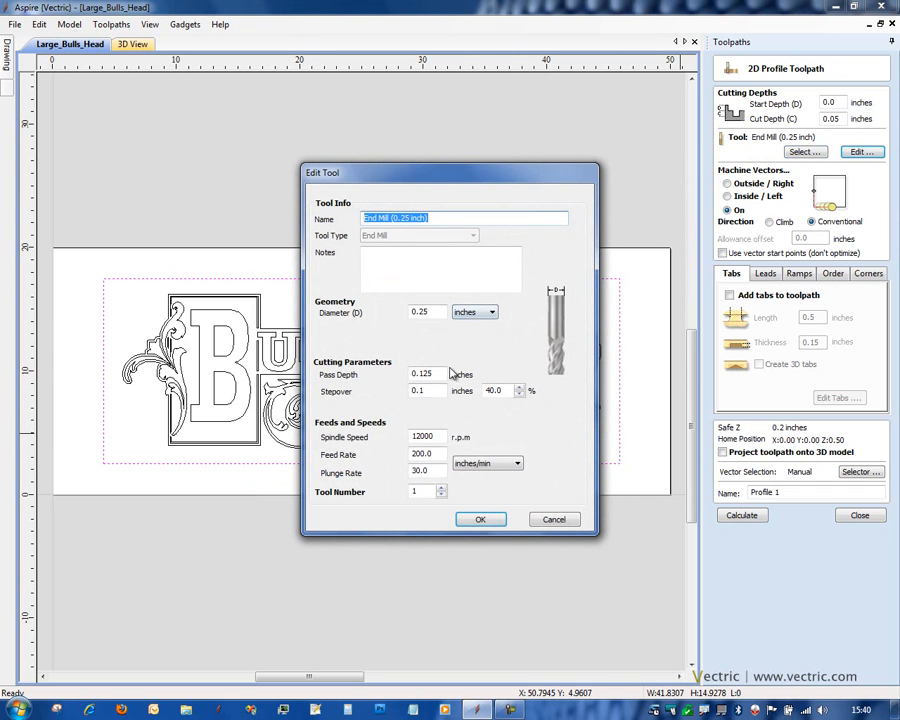
left_click(556, 522)
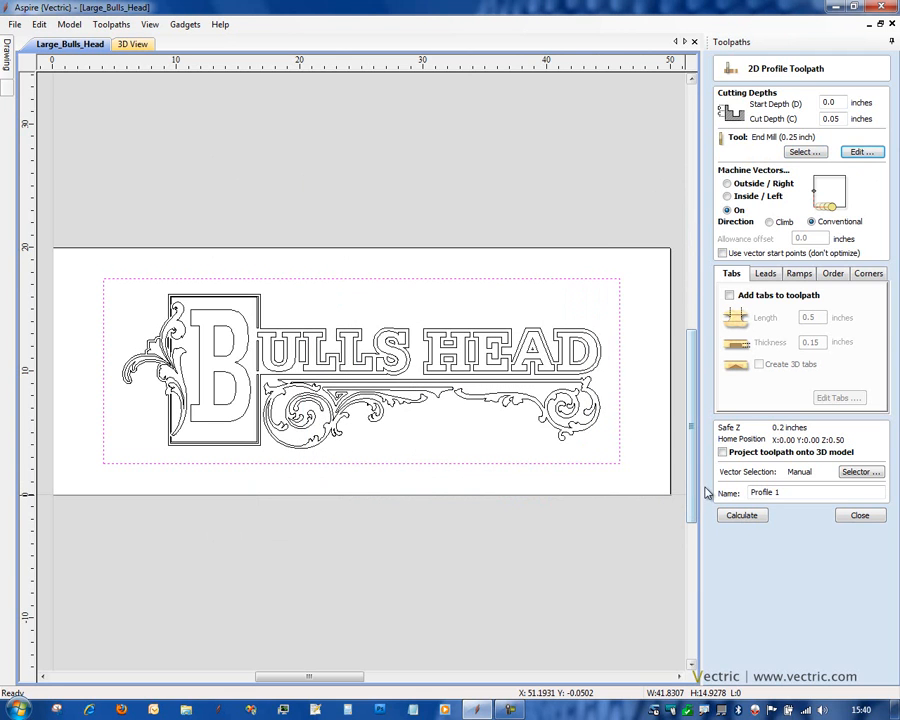